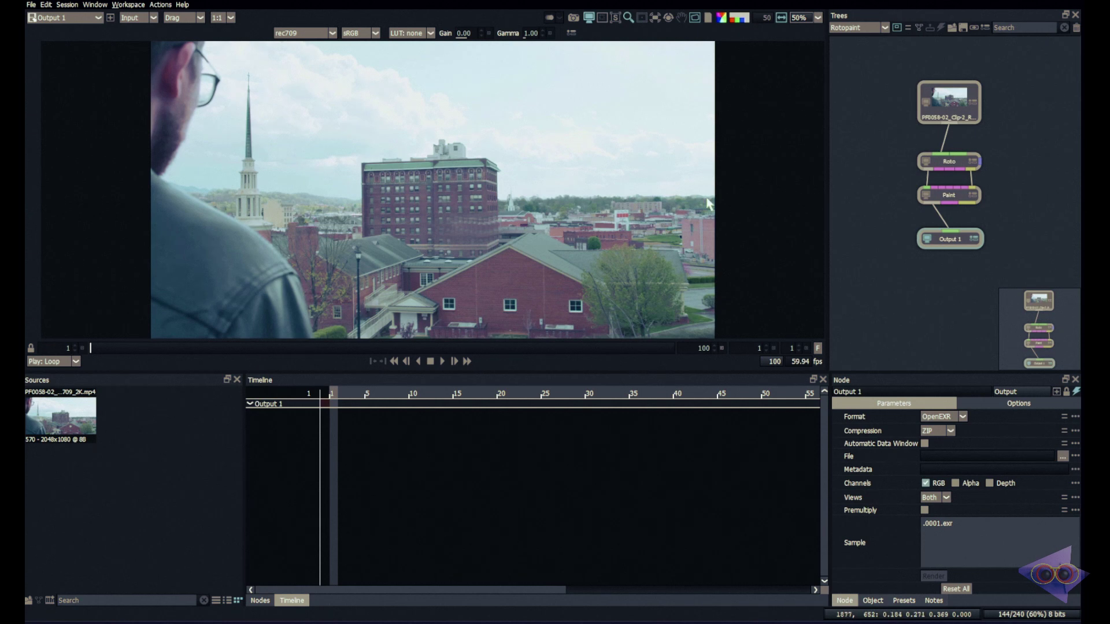
Select the source, Roto and Paint nodes in turn to bring up the Paint tools
click(950, 102)
click(949, 161)
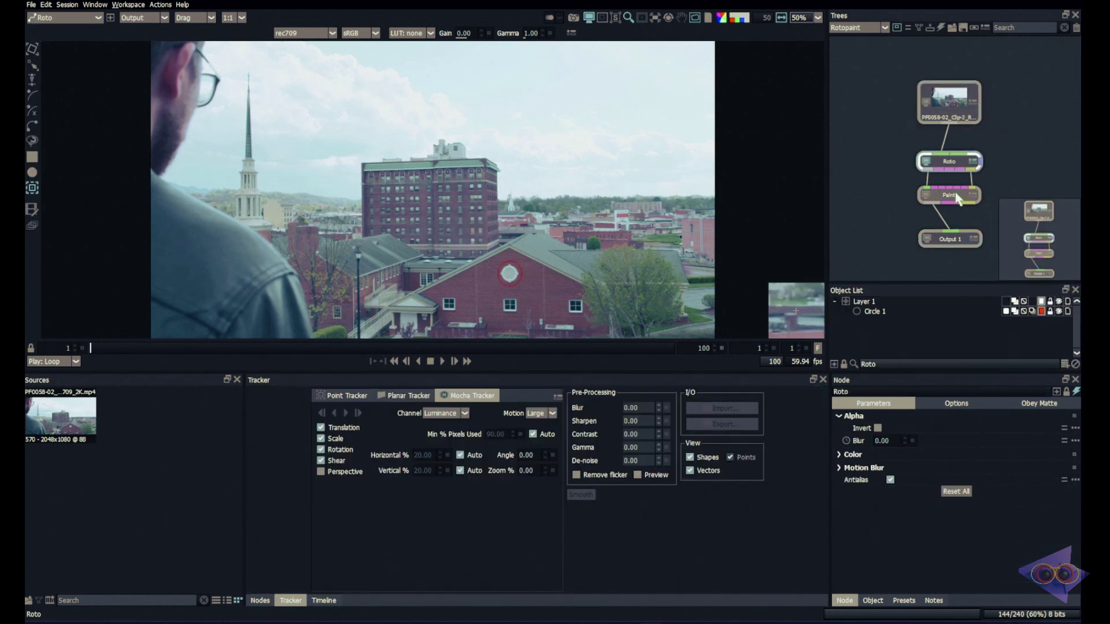
click(958, 199)
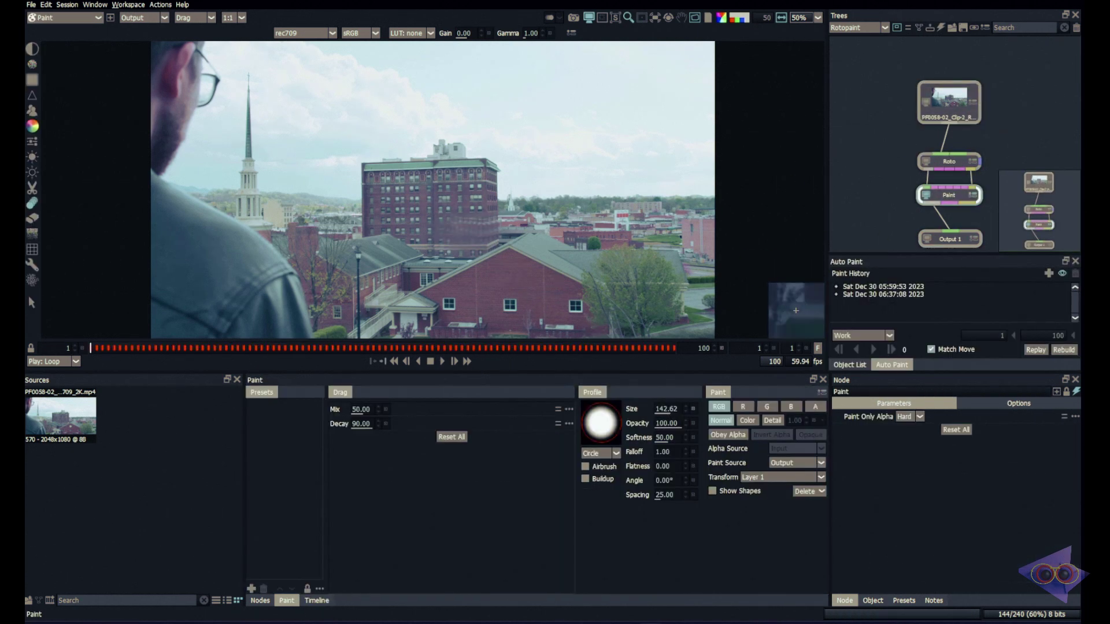
Move the timeline to frame 40 of the clip
drag(239, 349, 320, 348)
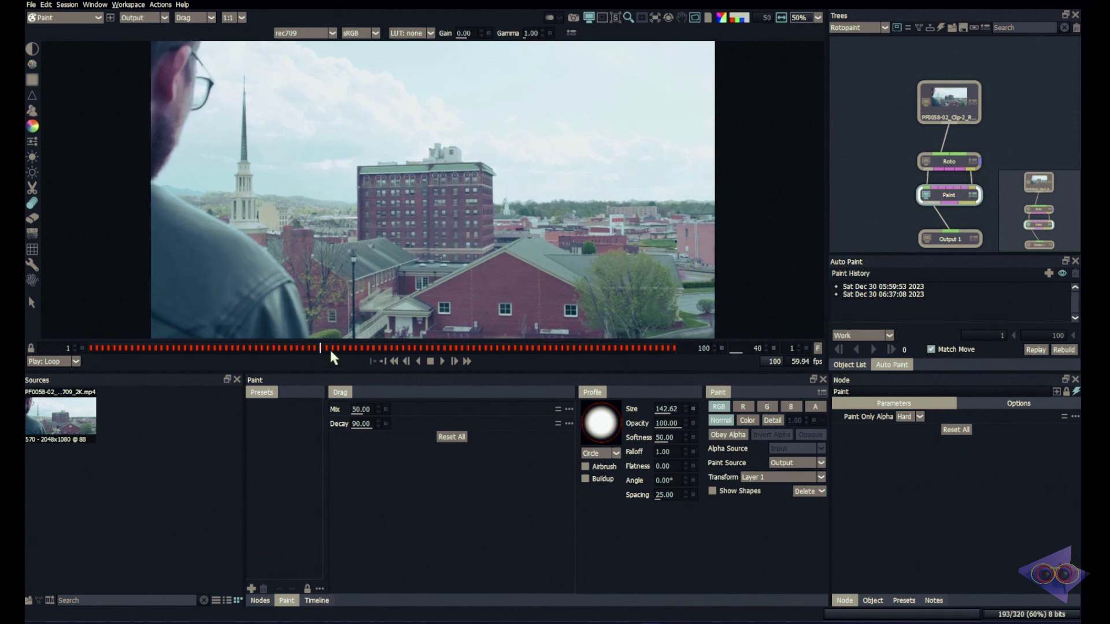
scroll(567, 285, up, 3)
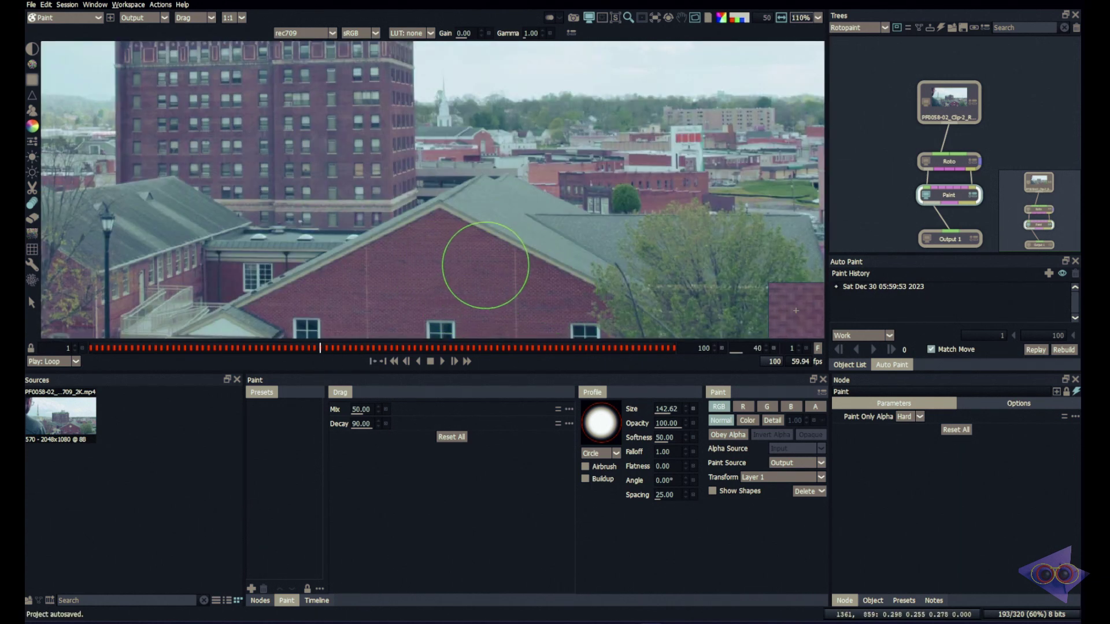
scroll(576, 268, down, 4)
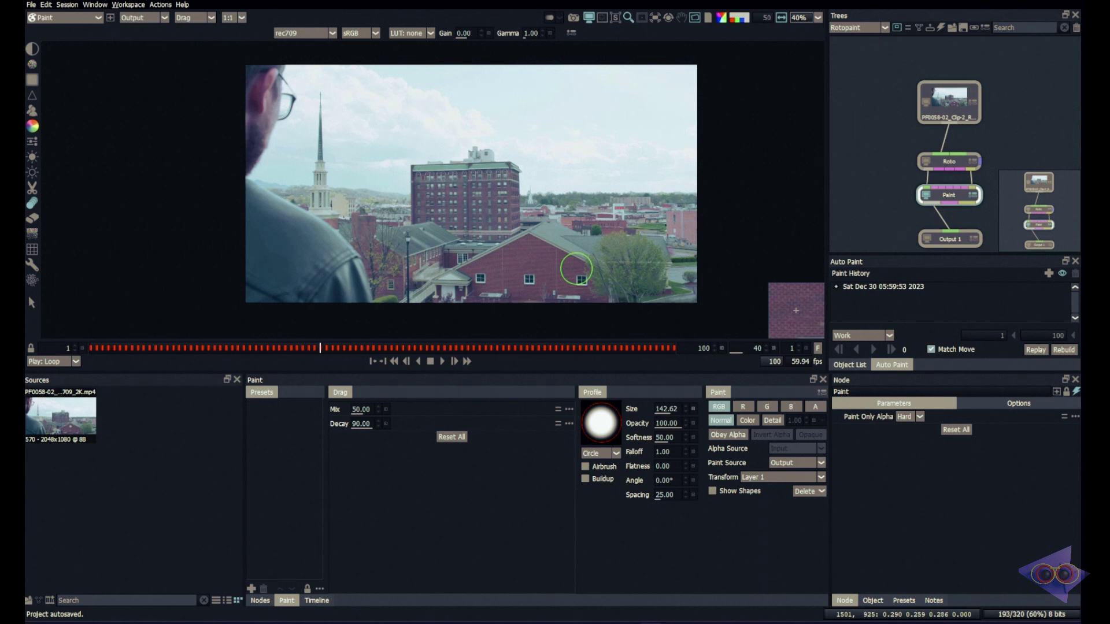
scroll(576, 268, up, 2)
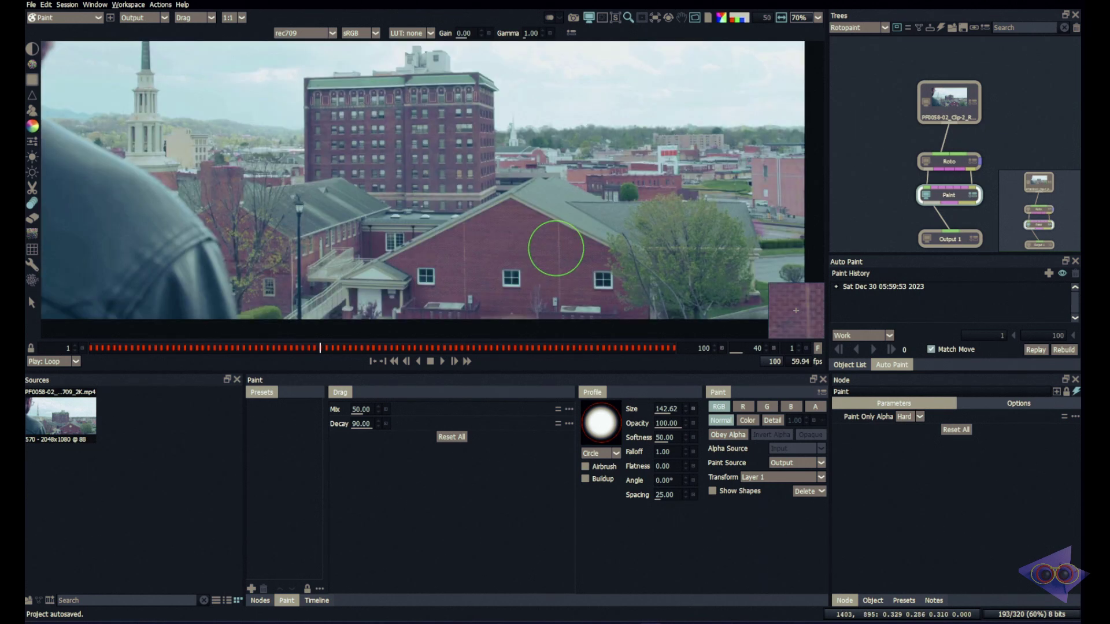
Show the node library and Output 1's settings in a widened panel, with the OpenEXR format list shown
click(260, 601)
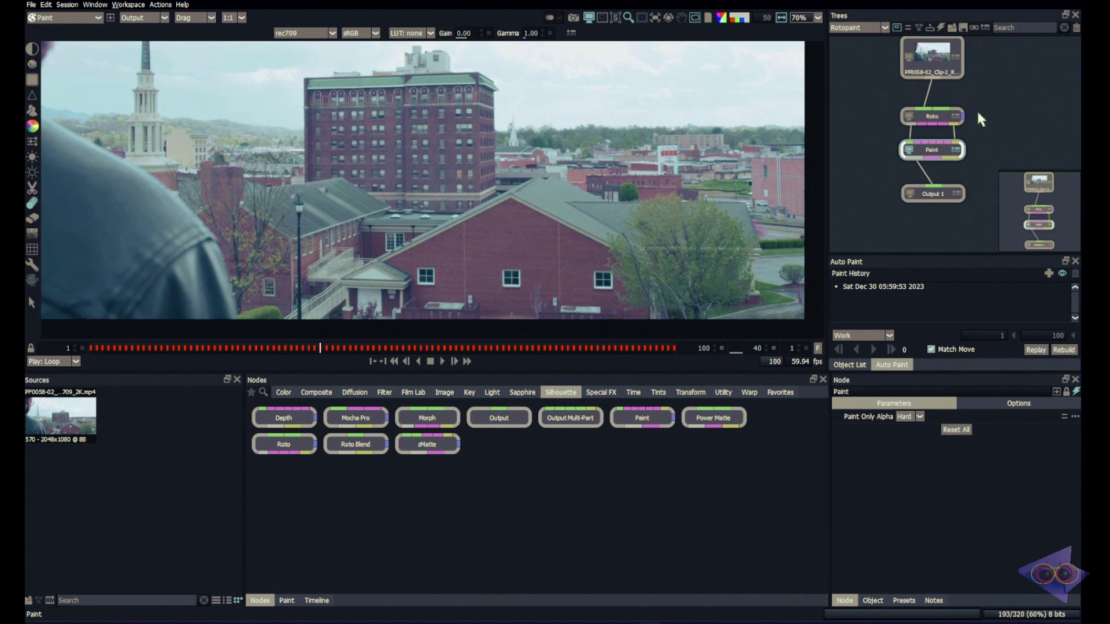
click(941, 198)
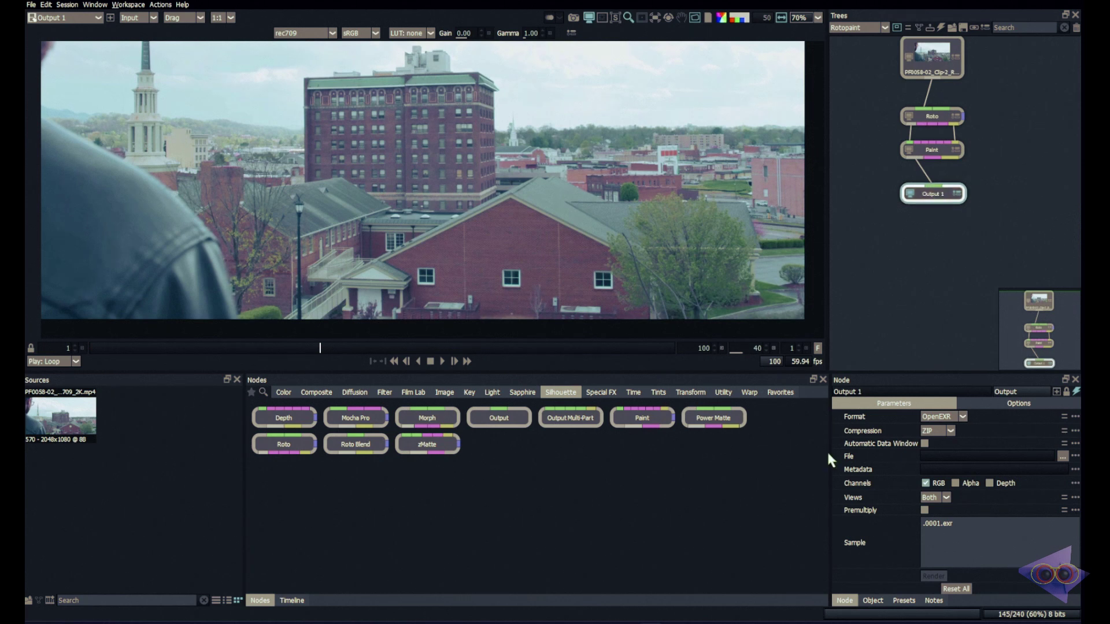
drag(829, 458, 706, 456)
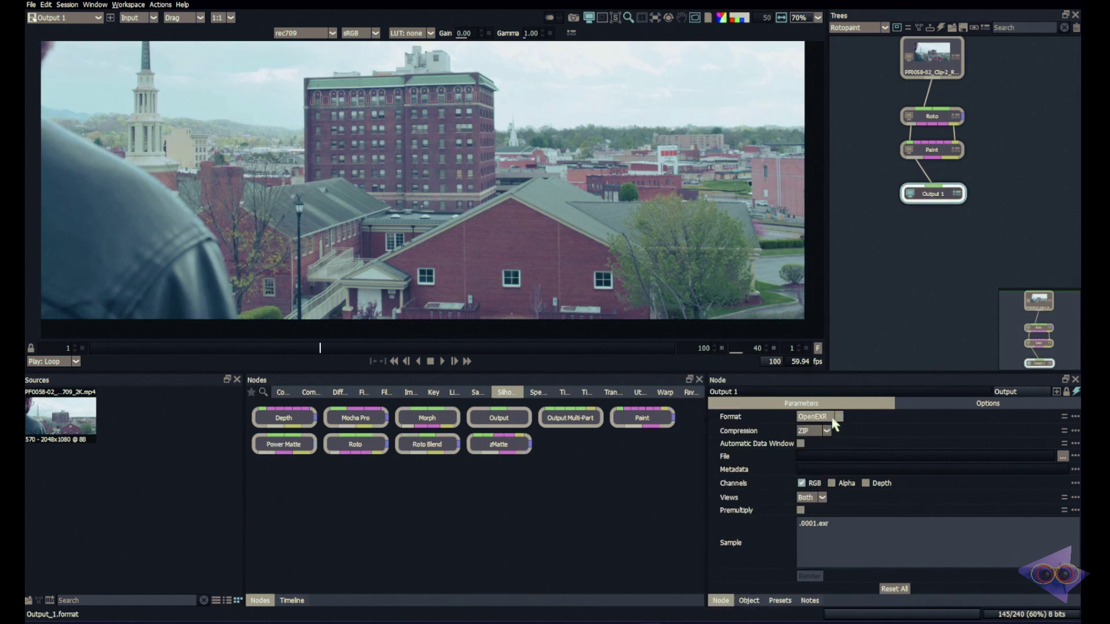
click(818, 416)
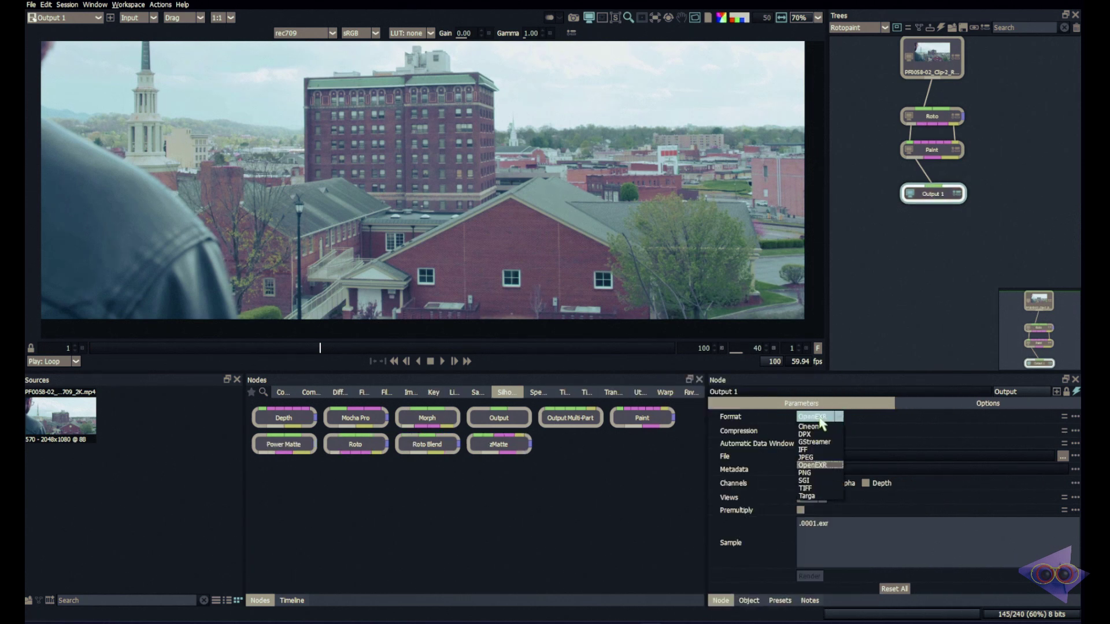
click(829, 465)
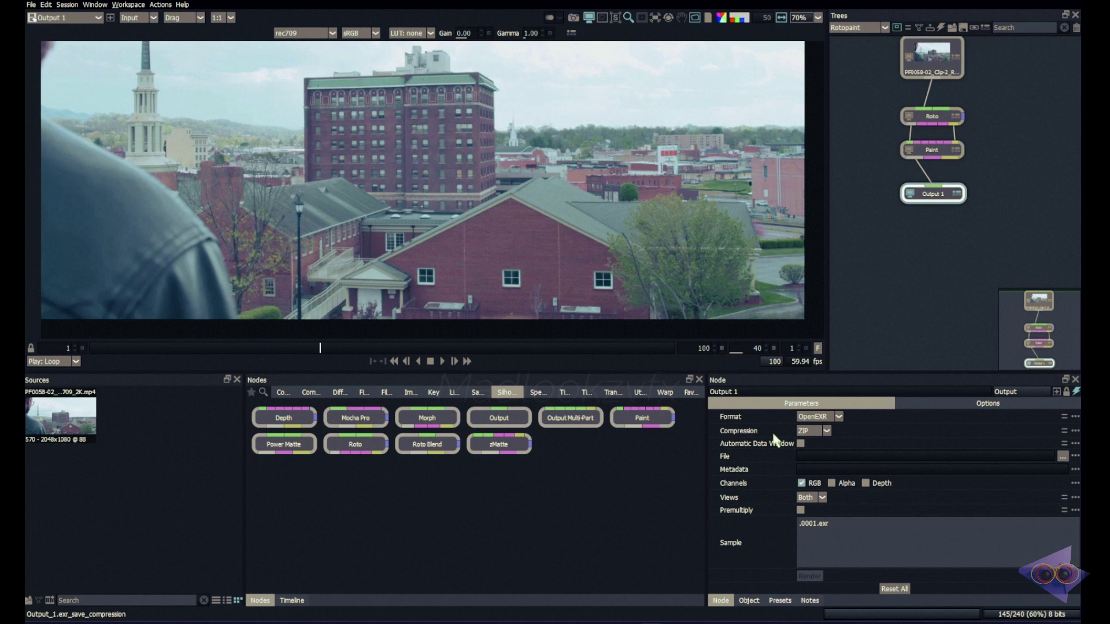
click(821, 436)
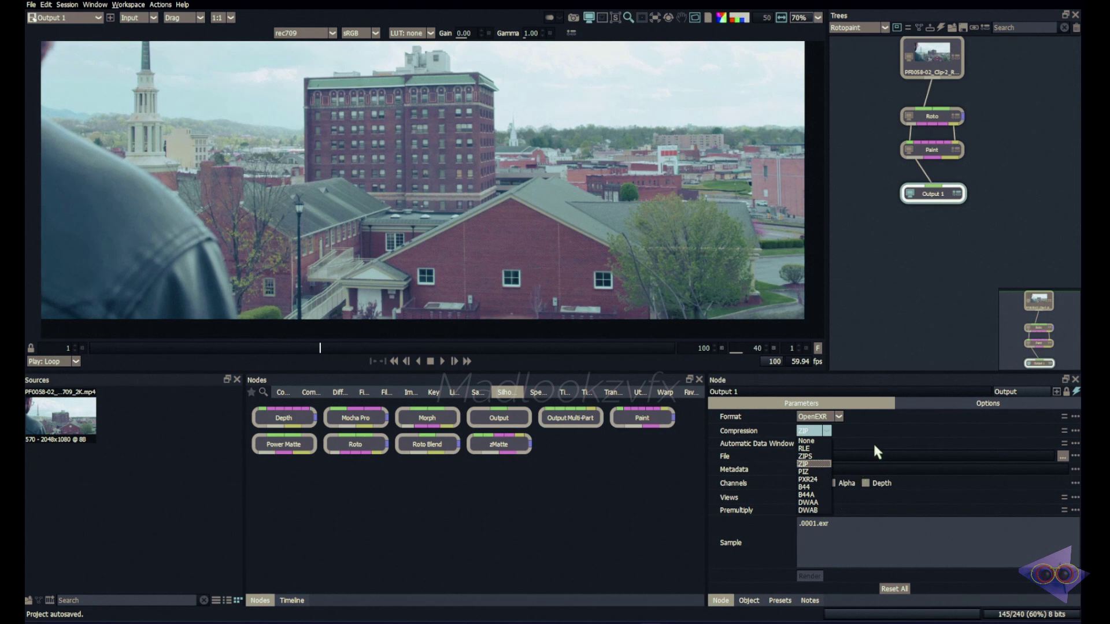
click(804, 464)
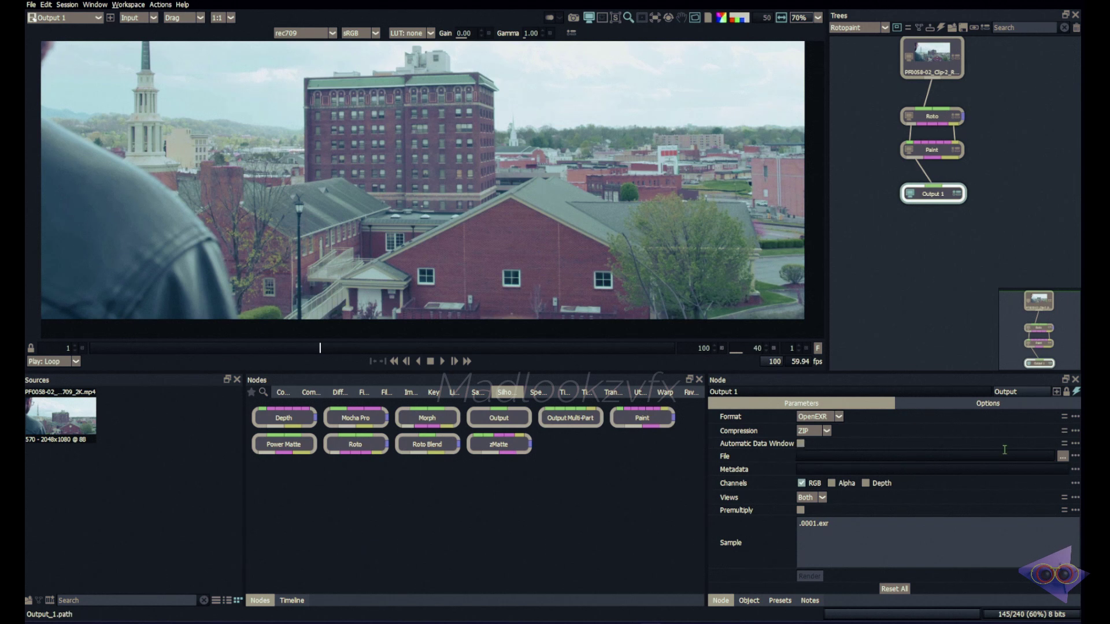
Set Output 1's file path to render.####.exr inside the out/v0001 folder
click(1062, 456)
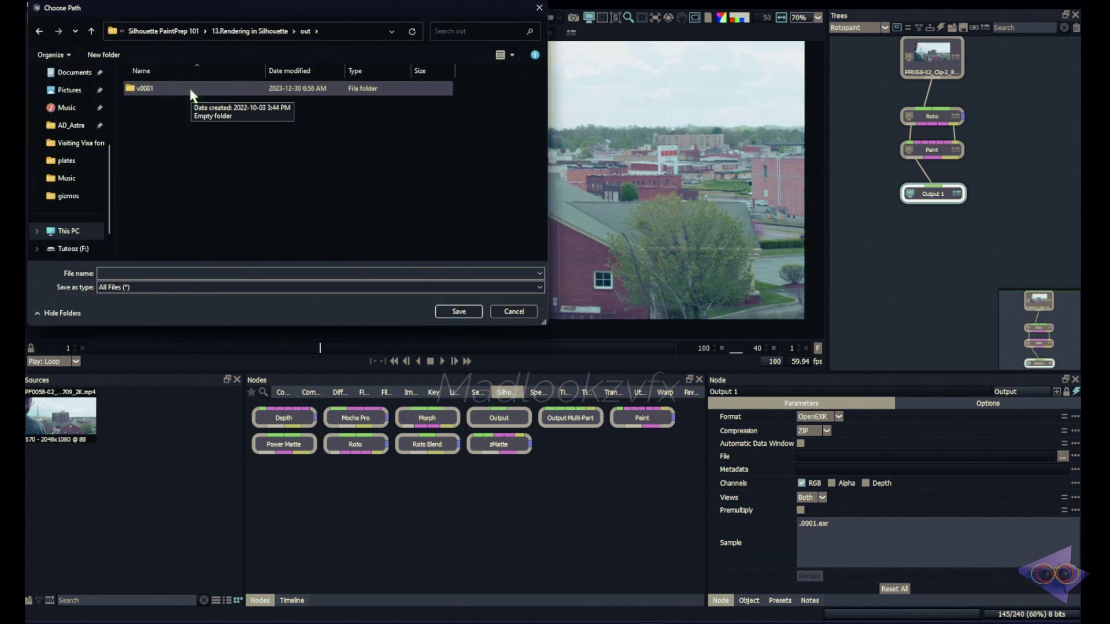
double_click(189, 89)
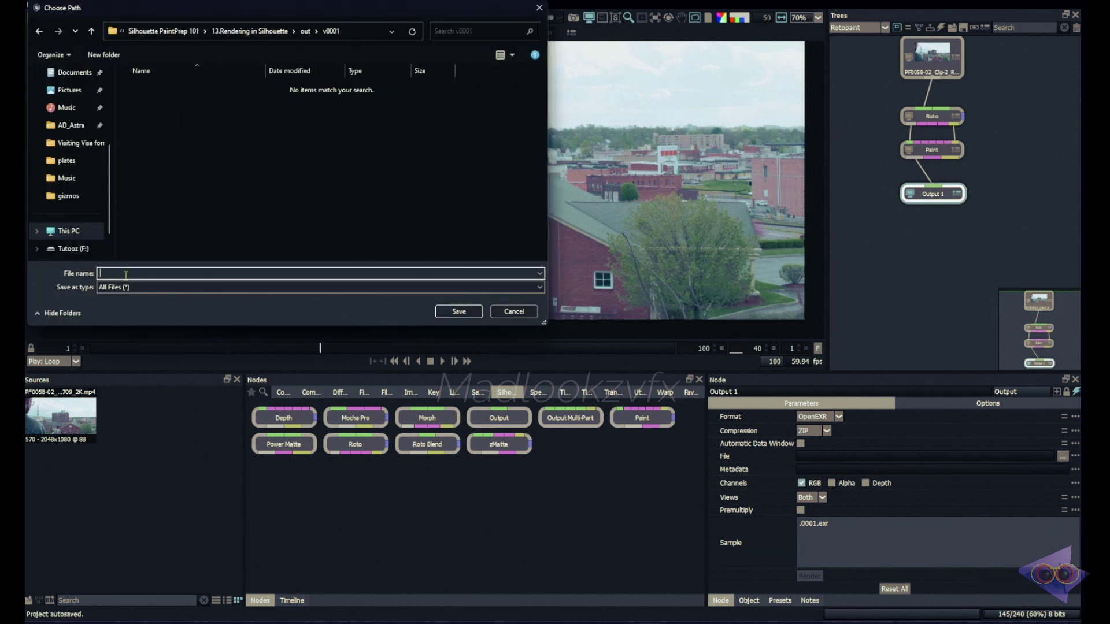
text(render)
text(.####.exr)
click(449, 312)
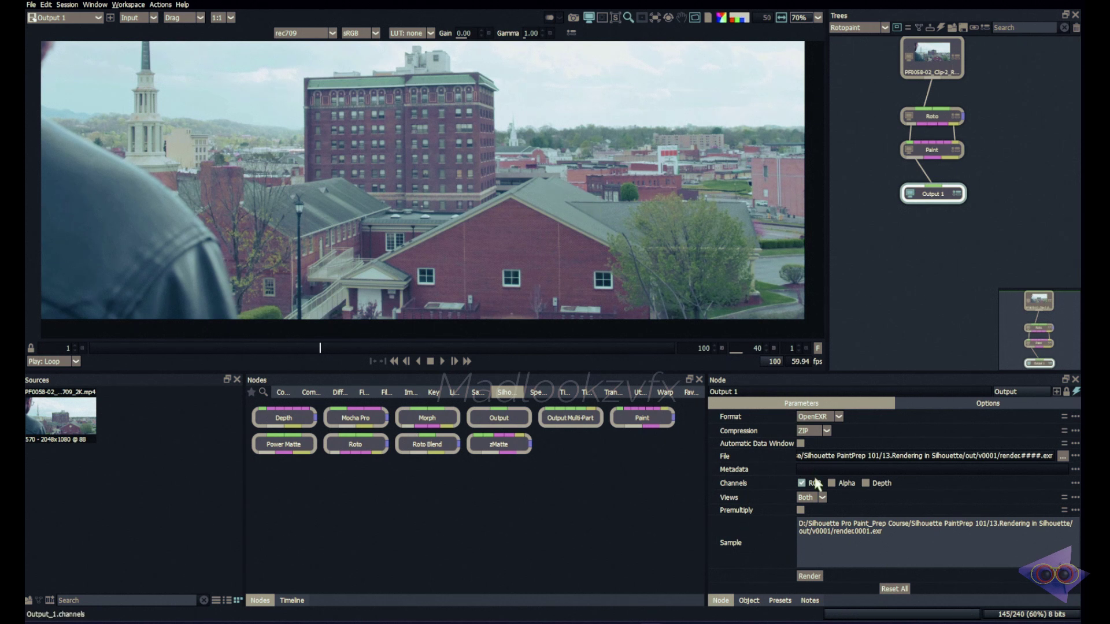
Enable both RGB and Alpha channels on Output 1 and keep Views set to Both
click(814, 487)
click(814, 487)
click(832, 484)
click(823, 499)
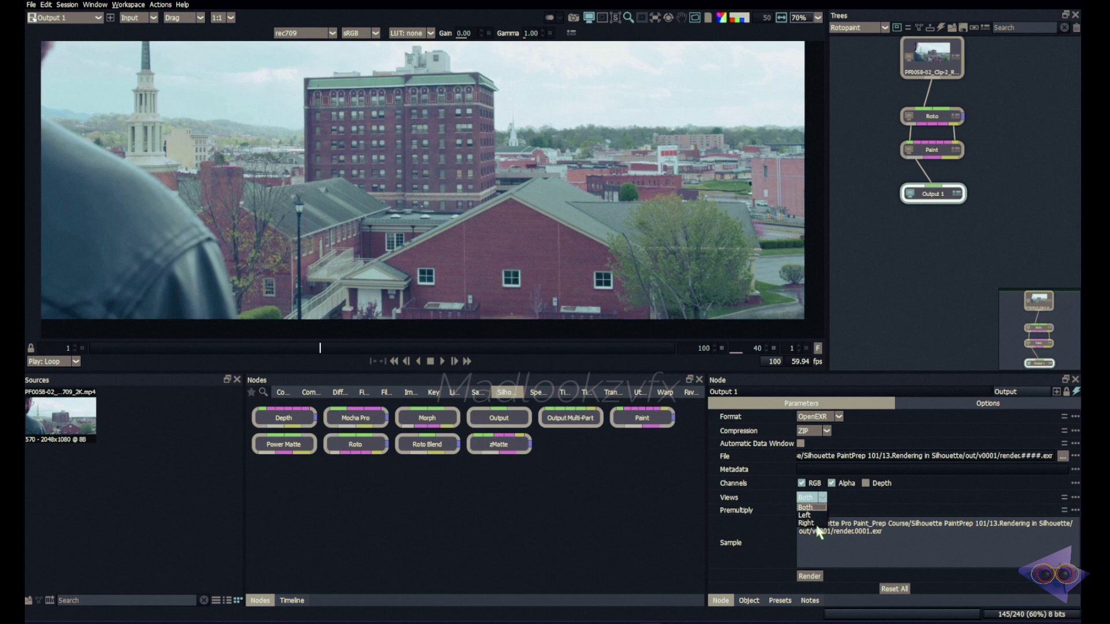
click(858, 494)
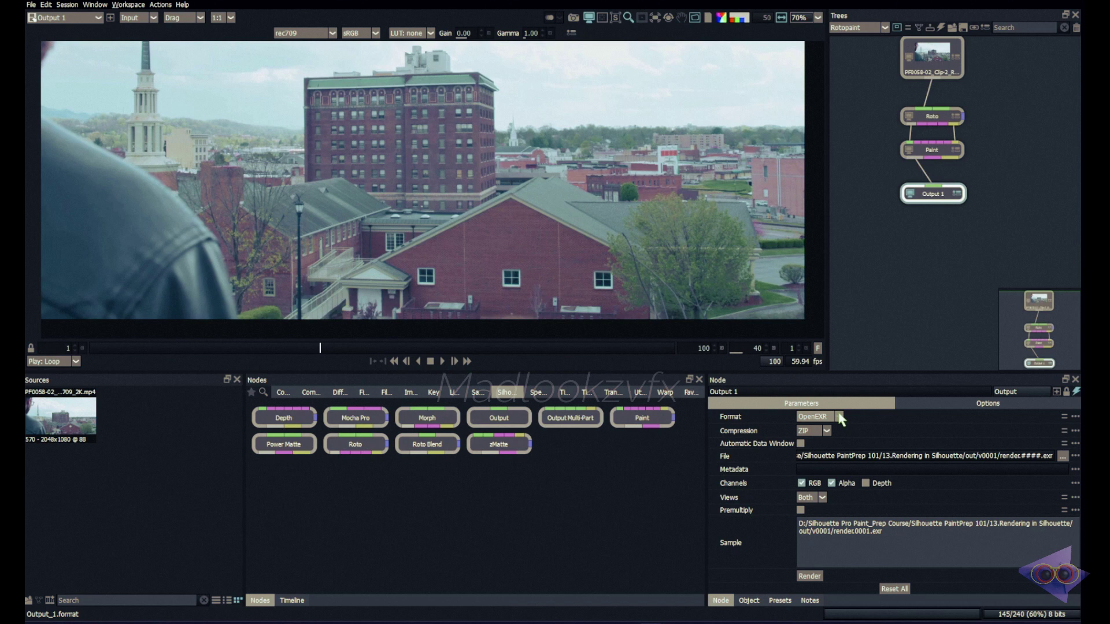
Open Render Options for Output 1, rendering selected outputs over the work range
click(809, 576)
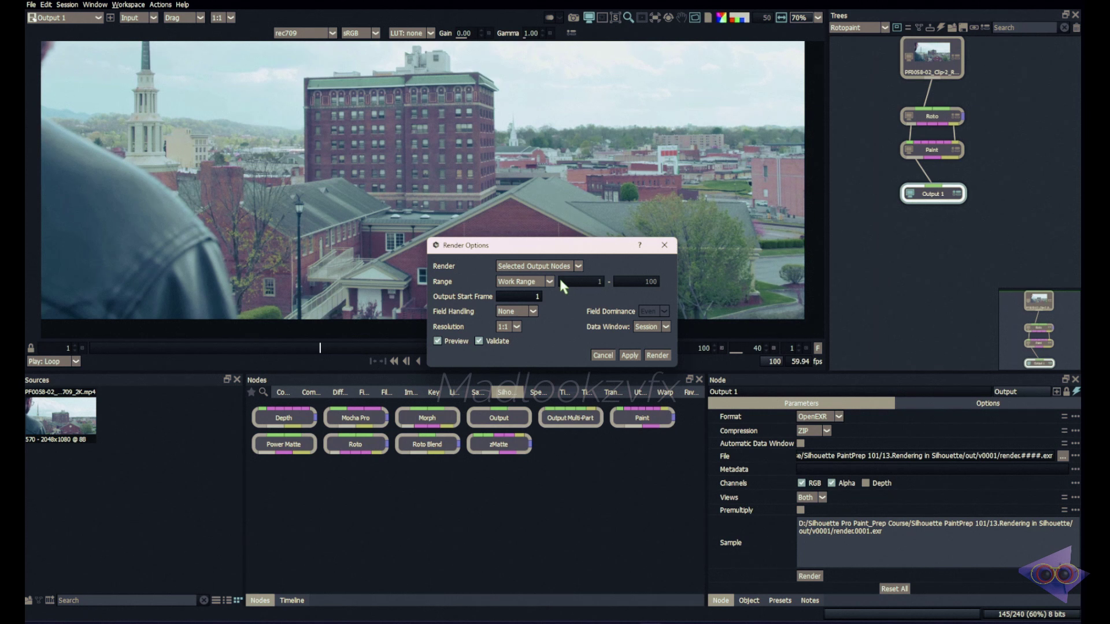
click(529, 267)
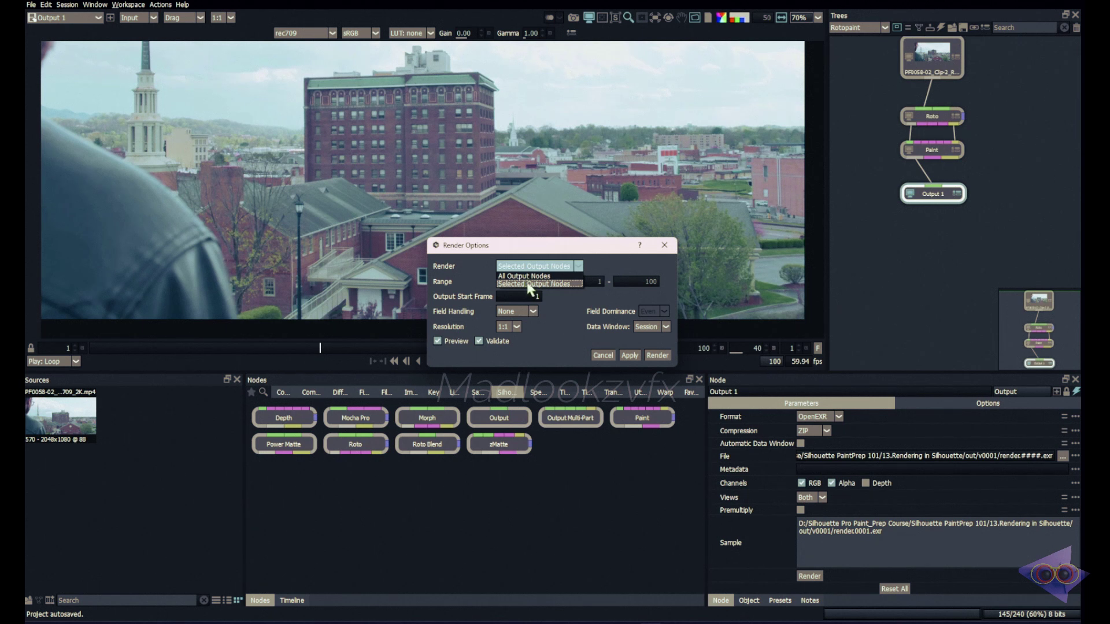
click(527, 285)
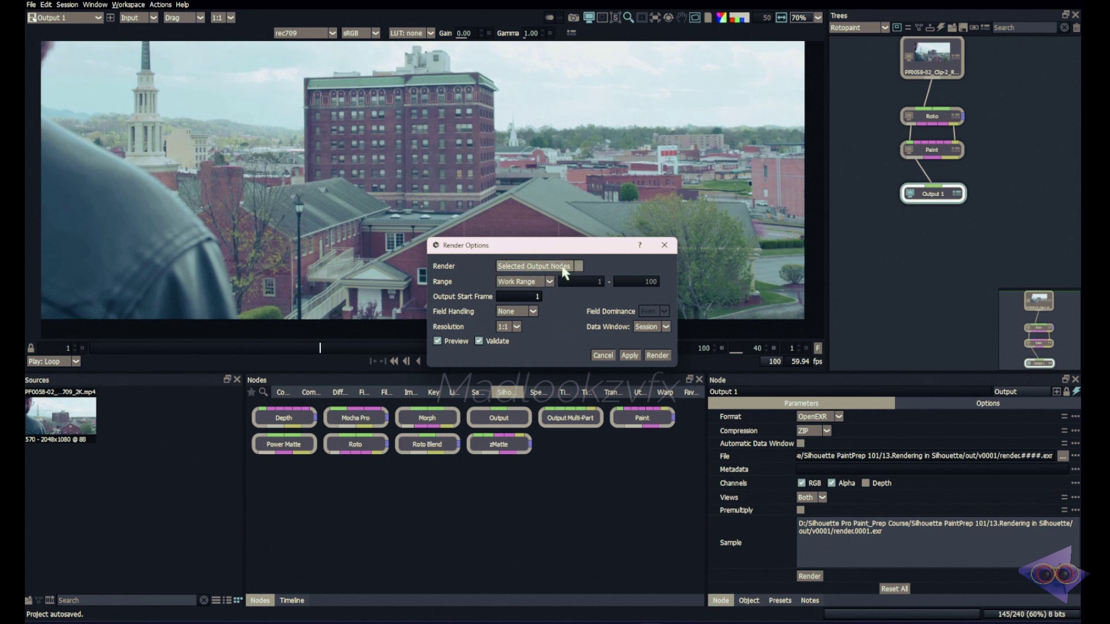
click(525, 283)
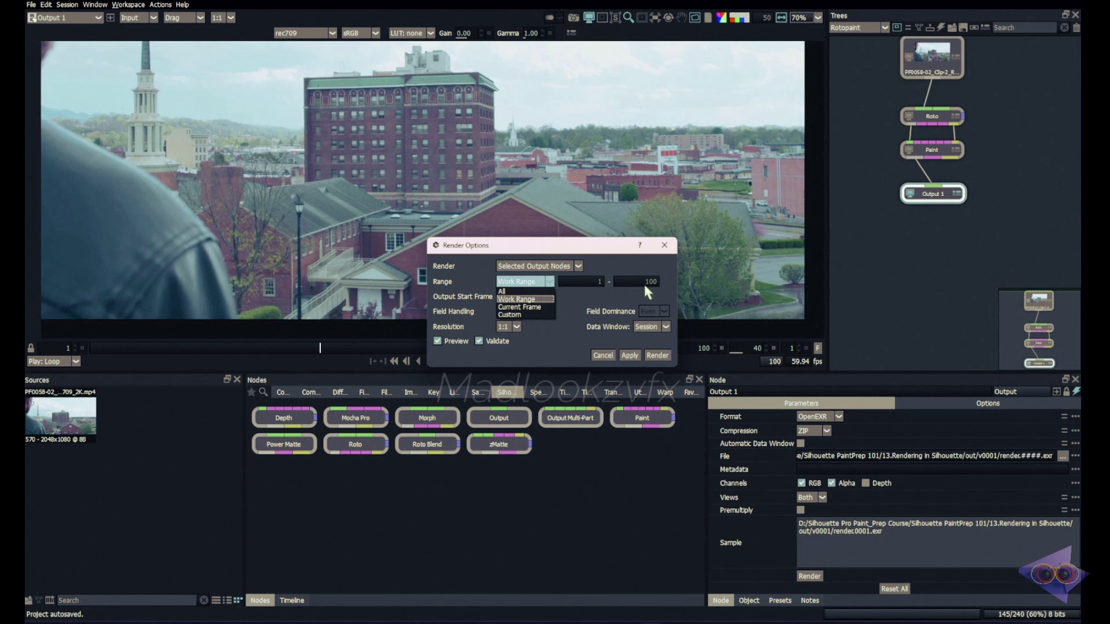
click(530, 298)
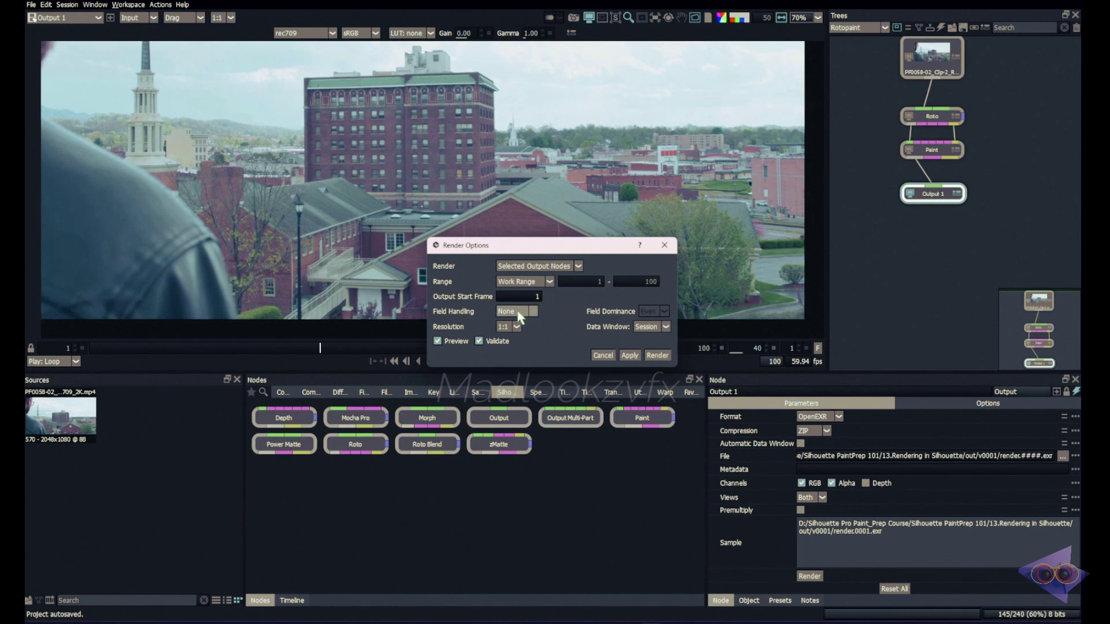
Try Interlace field handling, then set it back to None
click(525, 315)
click(554, 314)
click(520, 313)
click(522, 326)
click(523, 312)
click(523, 312)
Keep 1:1 resolution and Session data window, and start the render
click(518, 327)
click(650, 327)
click(606, 351)
click(657, 355)
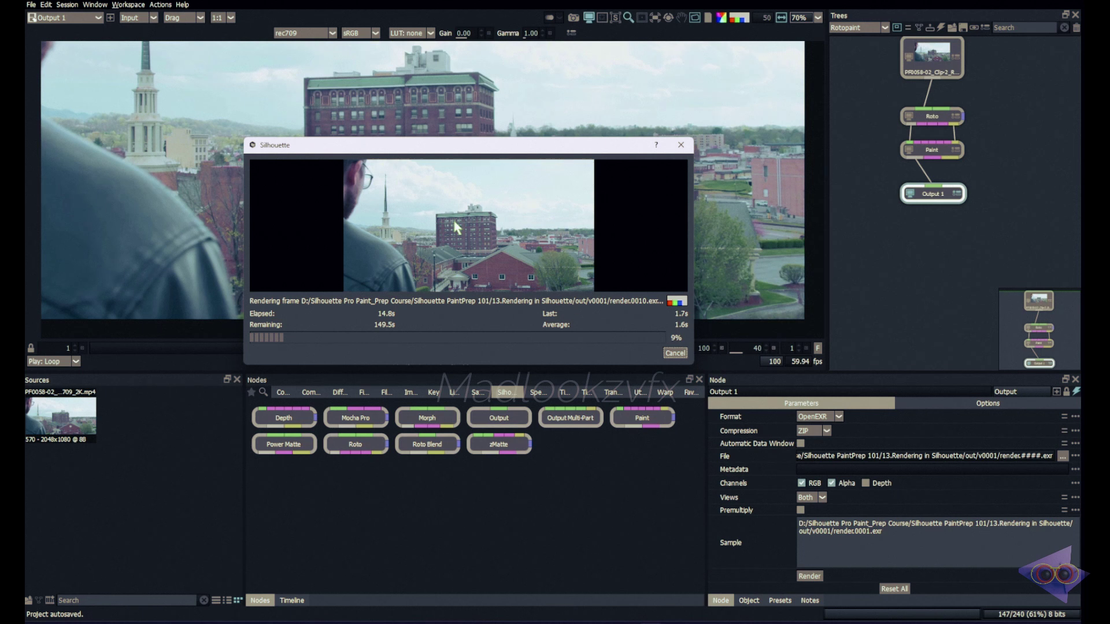
Cancel the running render at render.0013.exr (12%)
click(675, 353)
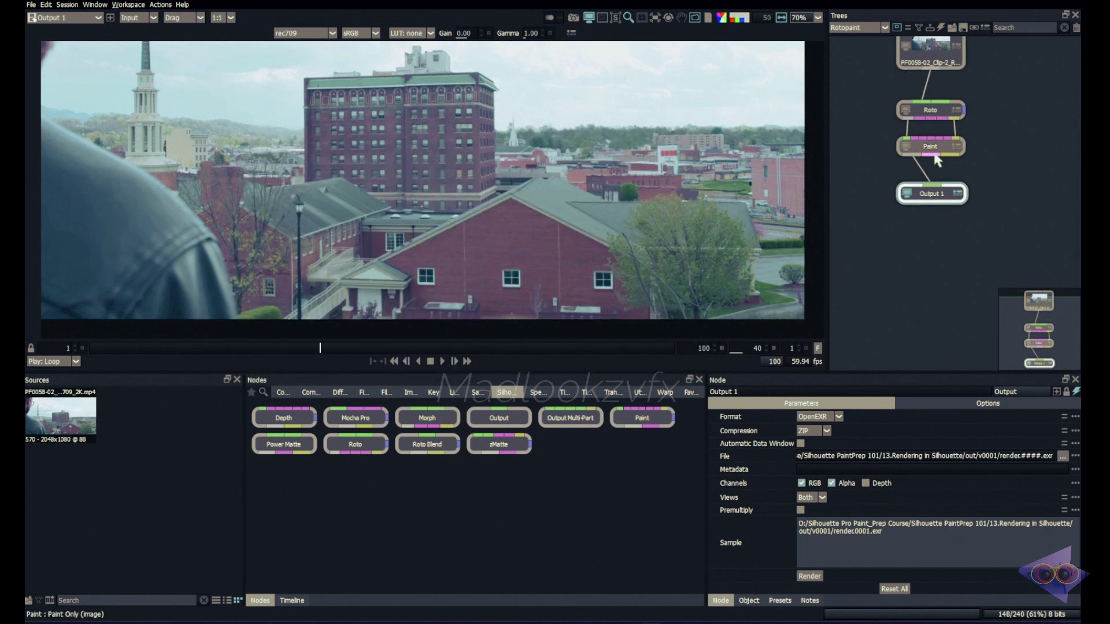
Connect the Paint node's Paint Only output to Output 1 and render it again
click(932, 150)
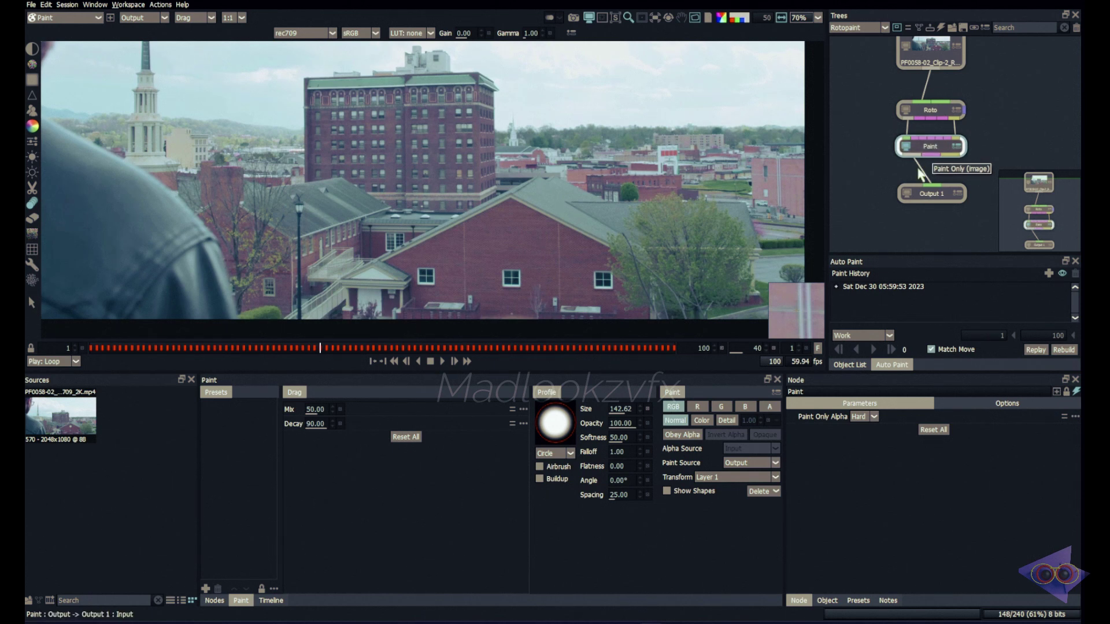
drag(933, 163, 948, 164)
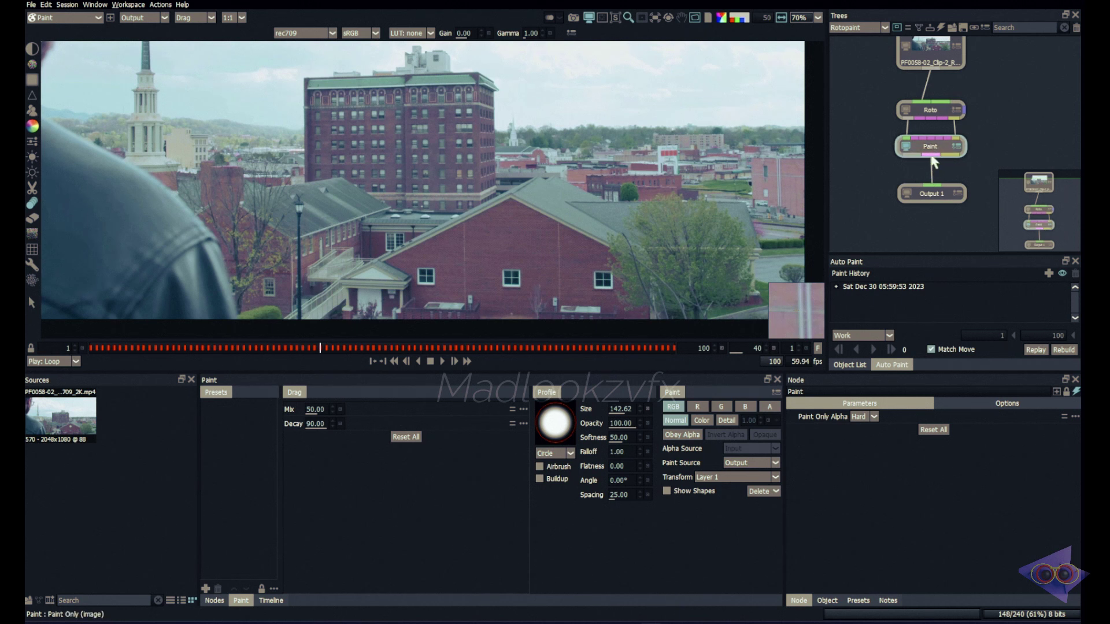
click(931, 193)
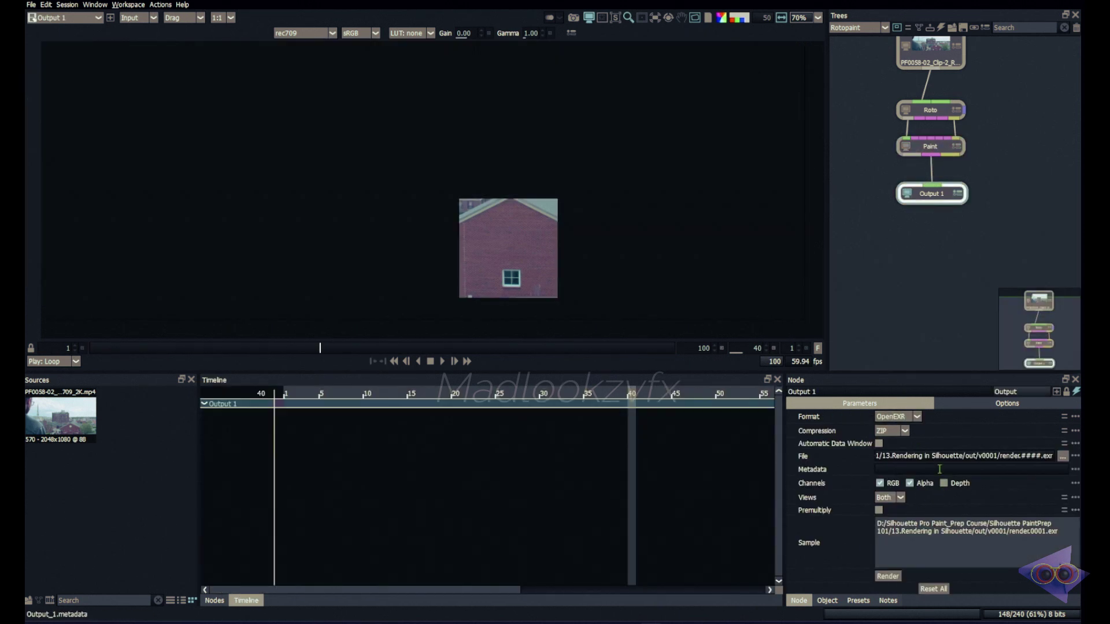
click(888, 576)
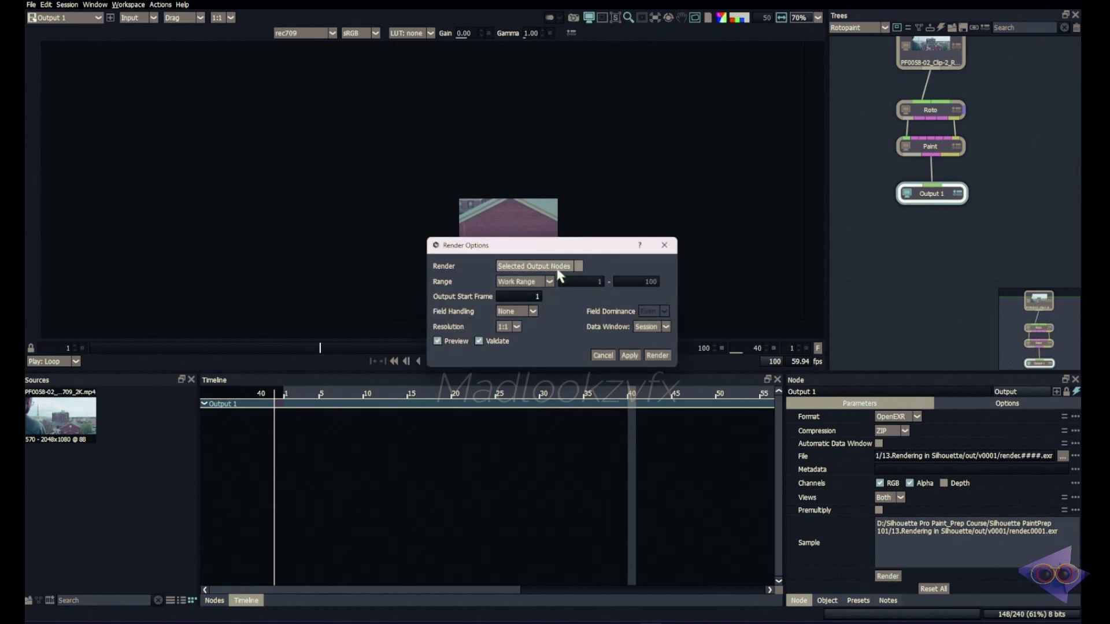
click(657, 356)
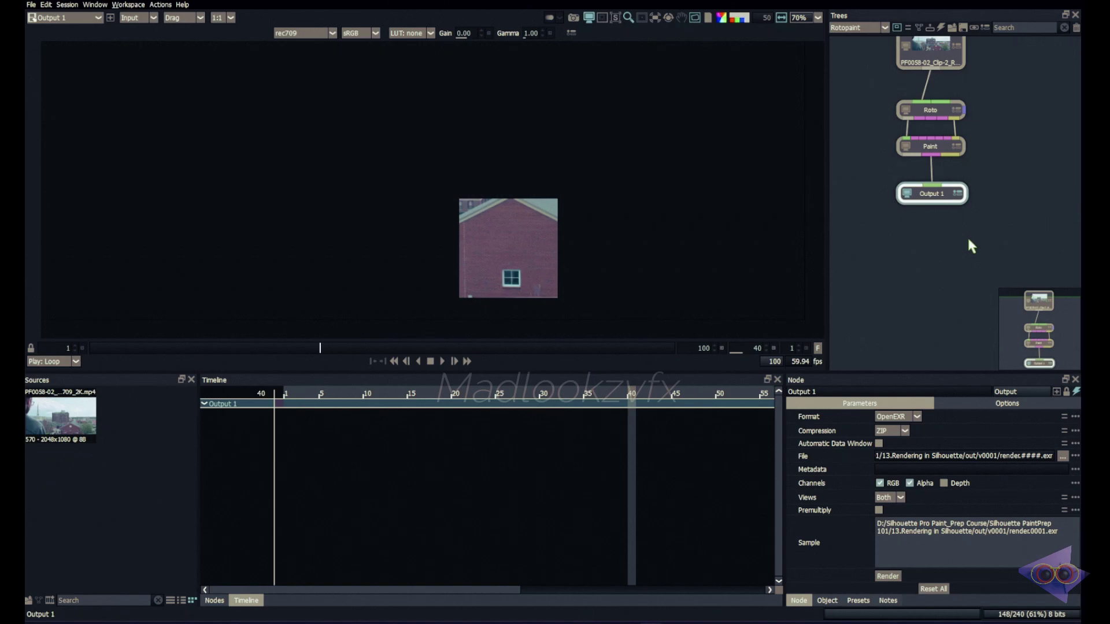
Create an Output Multi-Part node by Tab-searching 'Output' in the tree
click(214, 600)
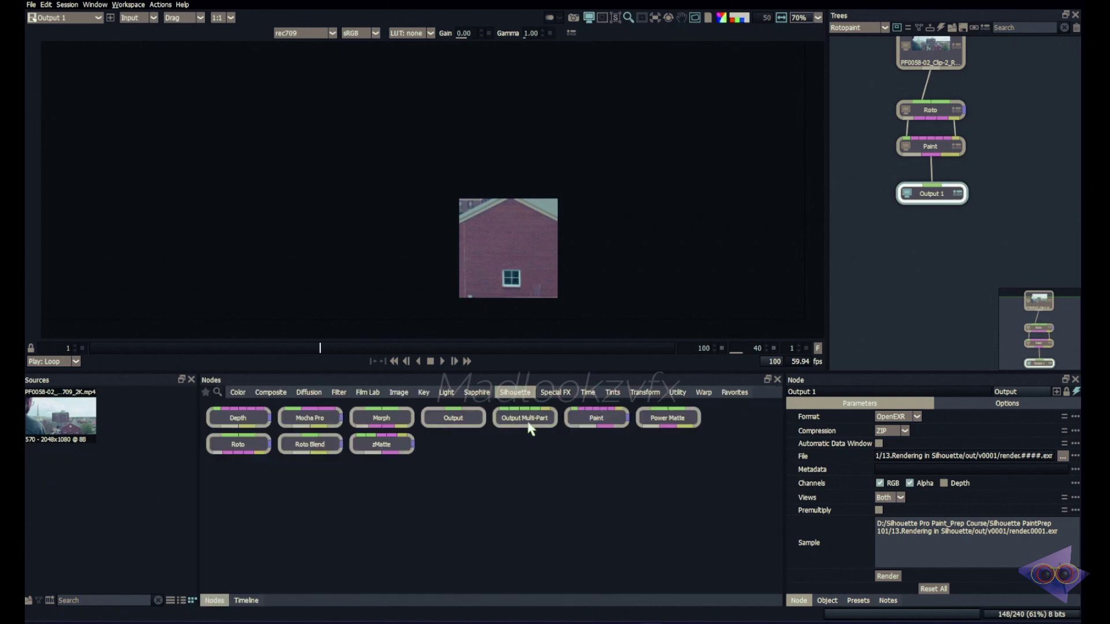
click(1027, 227)
key(Tab)
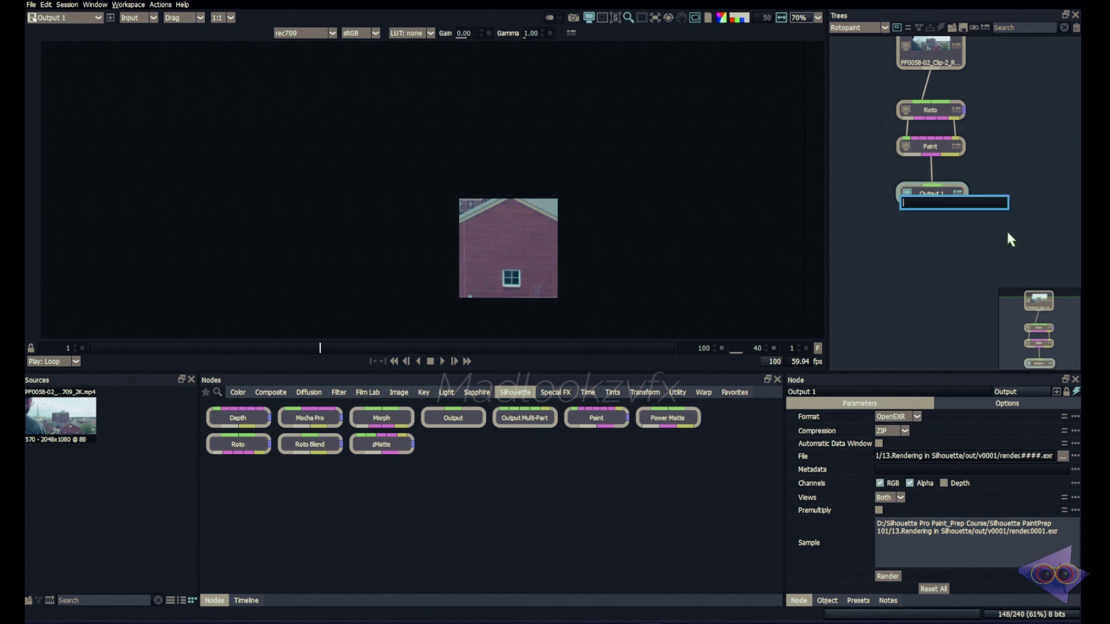
text(Output Multi-Part)
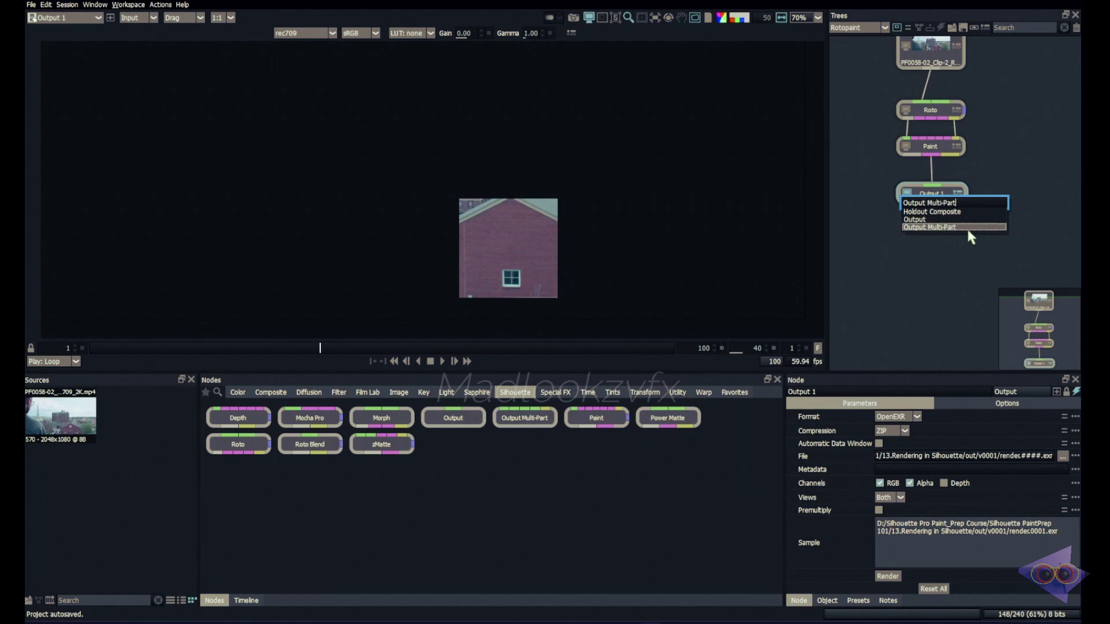
click(967, 228)
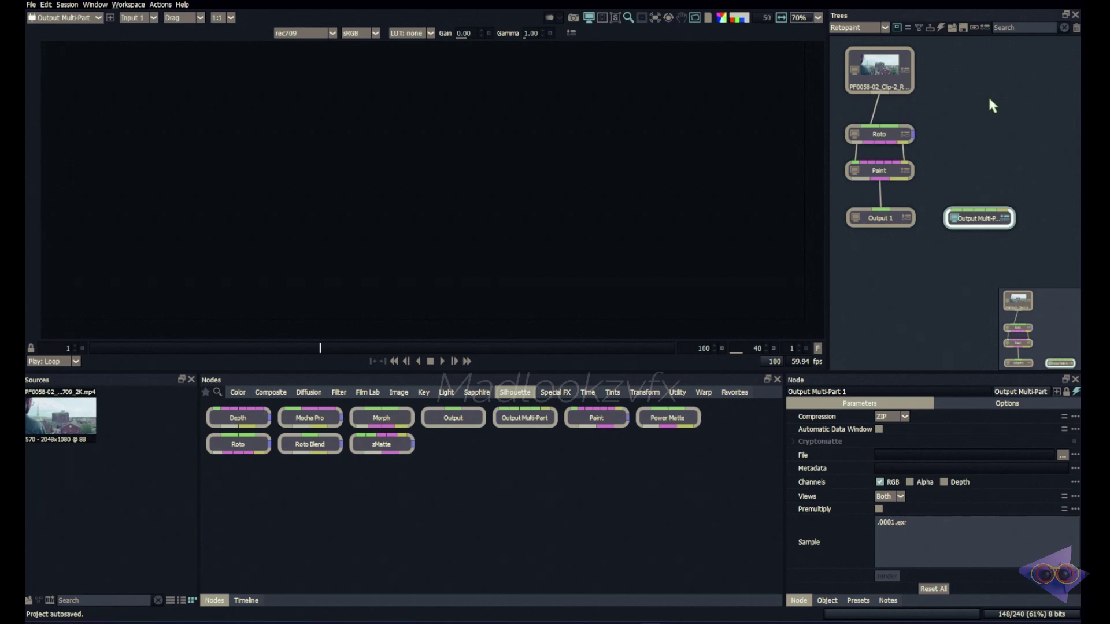
Add Checkerboard and Color Bars source nodes via Tab search
click(958, 102)
key(Tab)
text(chec)
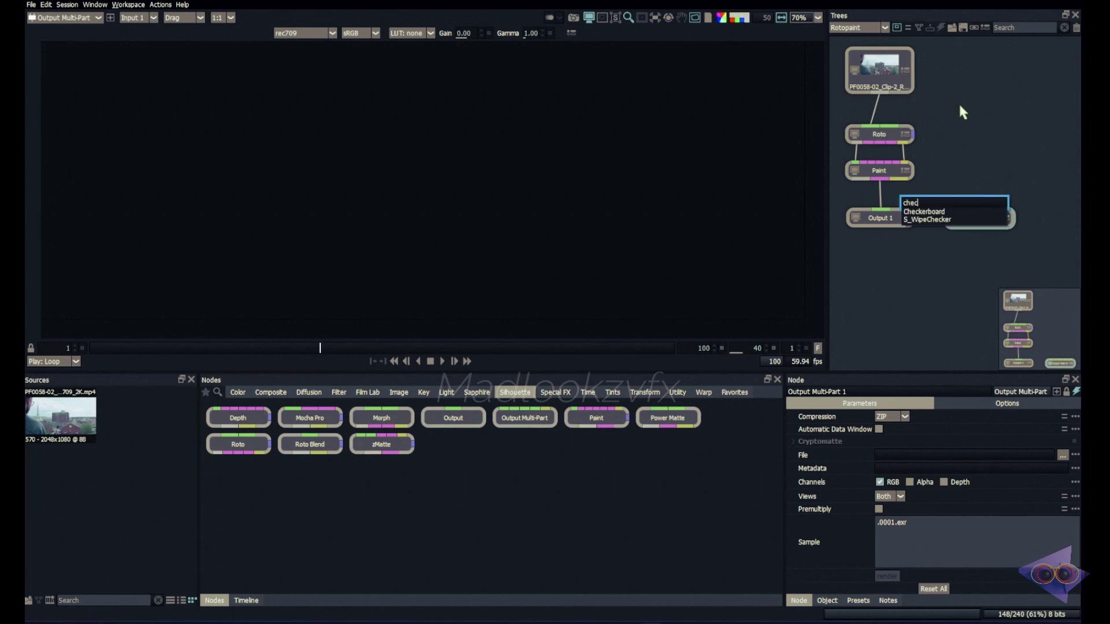
key(Return)
key(Tab)
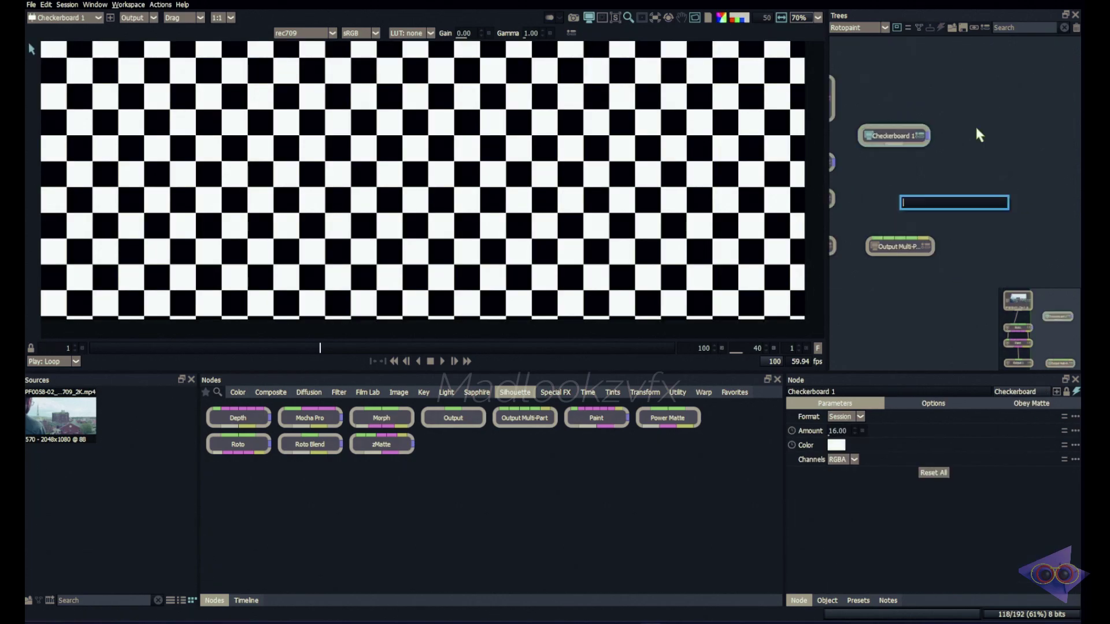
text(col)
key(Down)
key(Down)
key(Down)
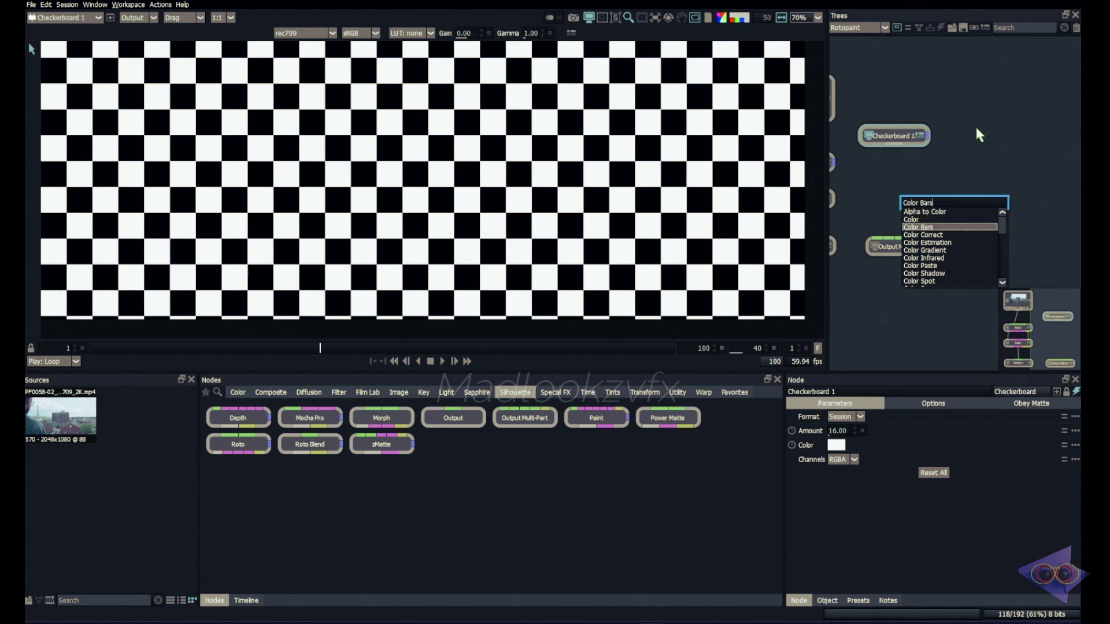
key(Return)
Add two Paint nodes, feeding Paint 1 from Checkerboard 1 and Paint 2 from Color Bars 1
key(Tab)
text(pain)
key(Return)
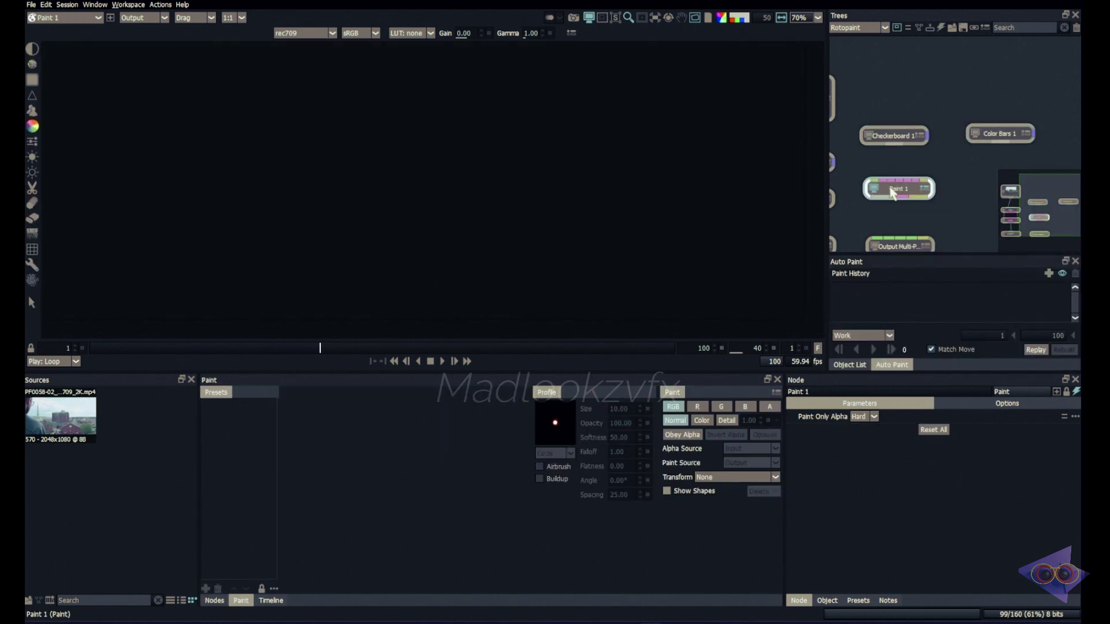
key(ctrl+d)
drag(947, 145, 978, 107)
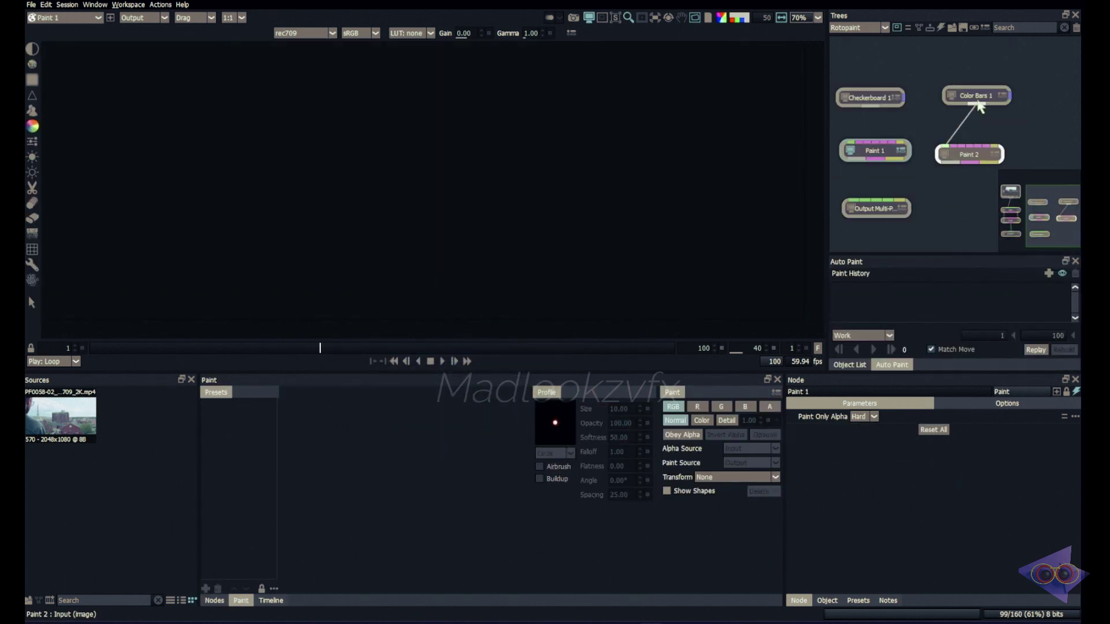
drag(854, 144, 880, 112)
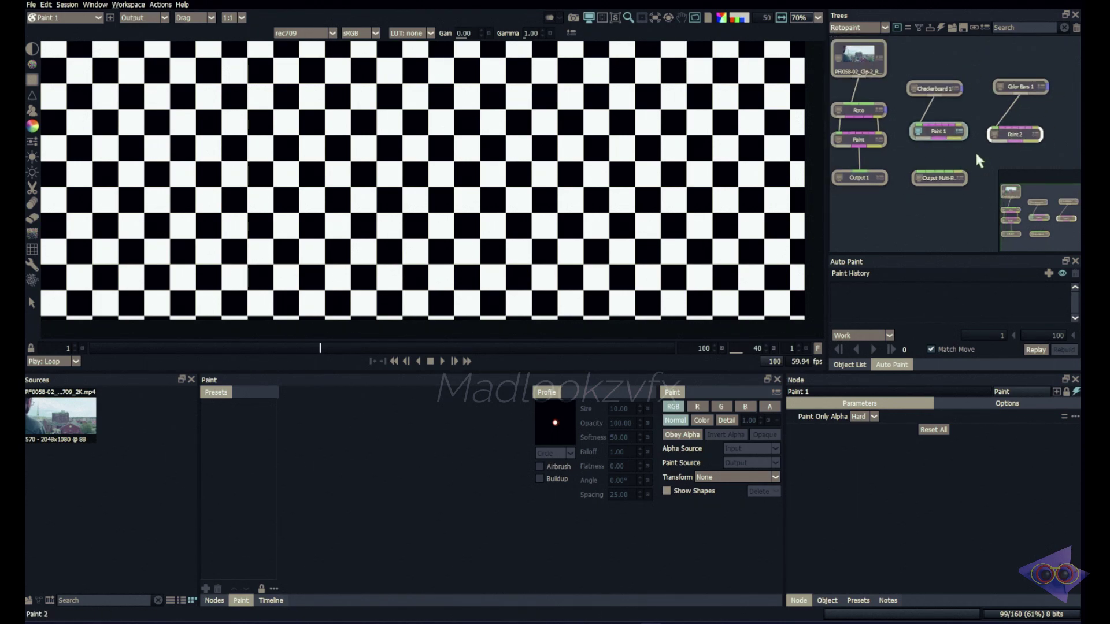
Connect Paint, Paint 1 and Paint 2 into the Output Multi-Part inputs
scroll(936, 177, up, 2)
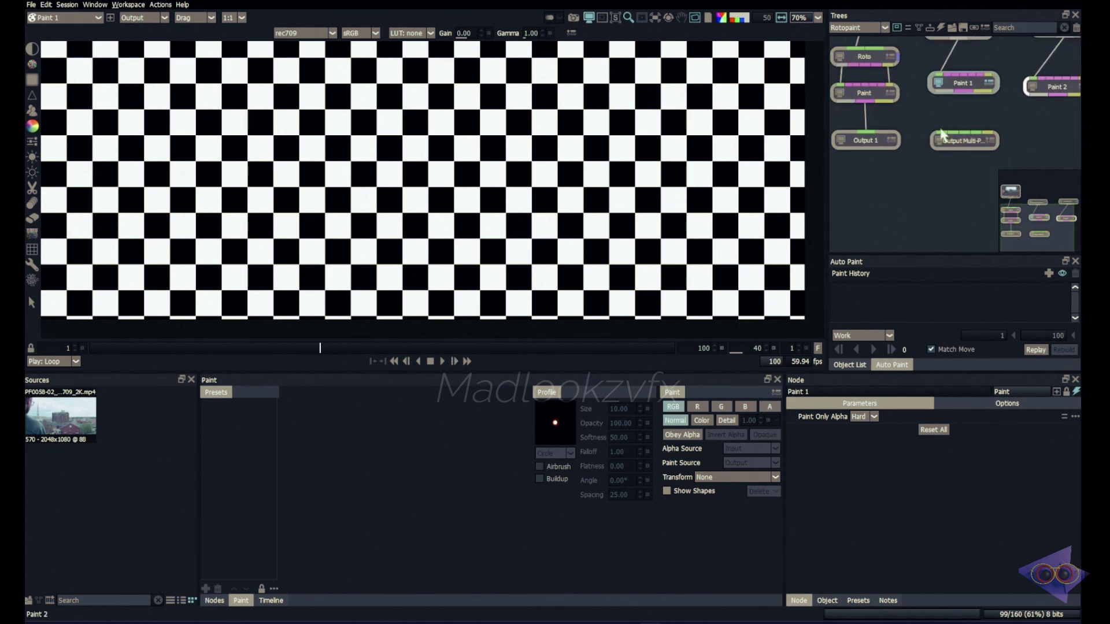
drag(944, 136, 865, 103)
drag(953, 133, 960, 93)
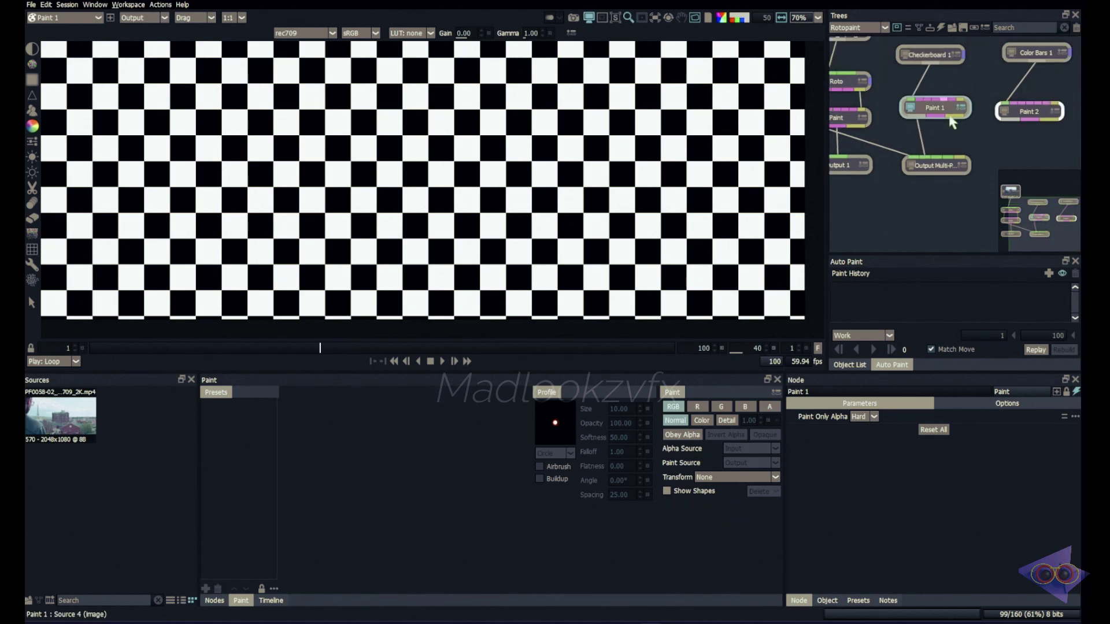
drag(949, 149, 1016, 117)
Finish the Paint 2 link, view Checkerboard 1, then show the PF0058-02_Clip-2_REC709_2K.mp4 source clip
click(942, 168)
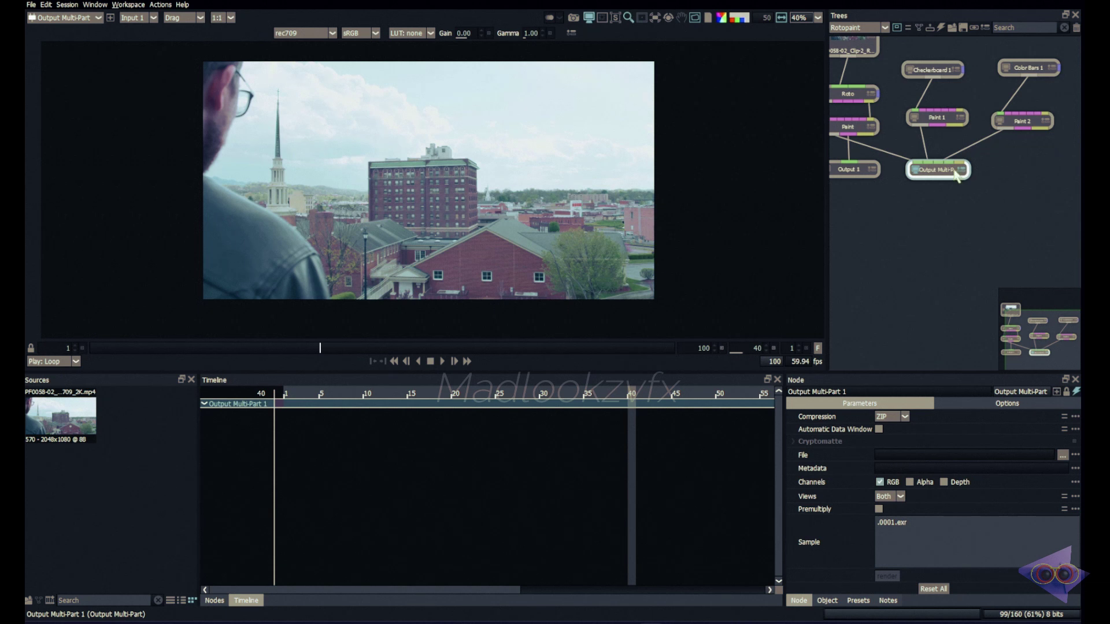
click(83, 19)
click(32, 49)
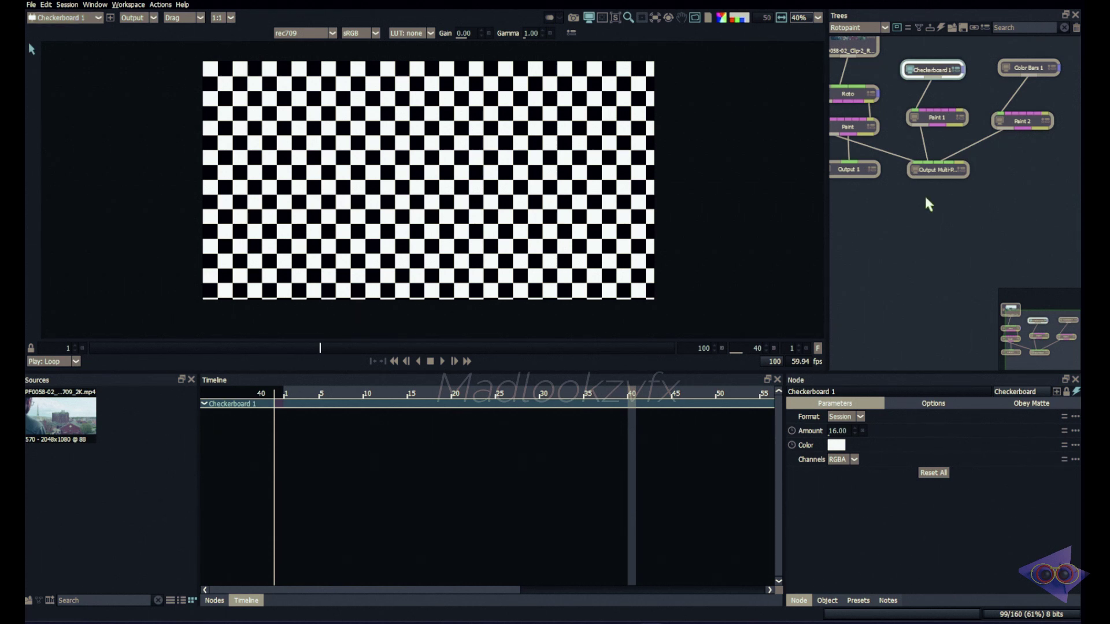
click(917, 233)
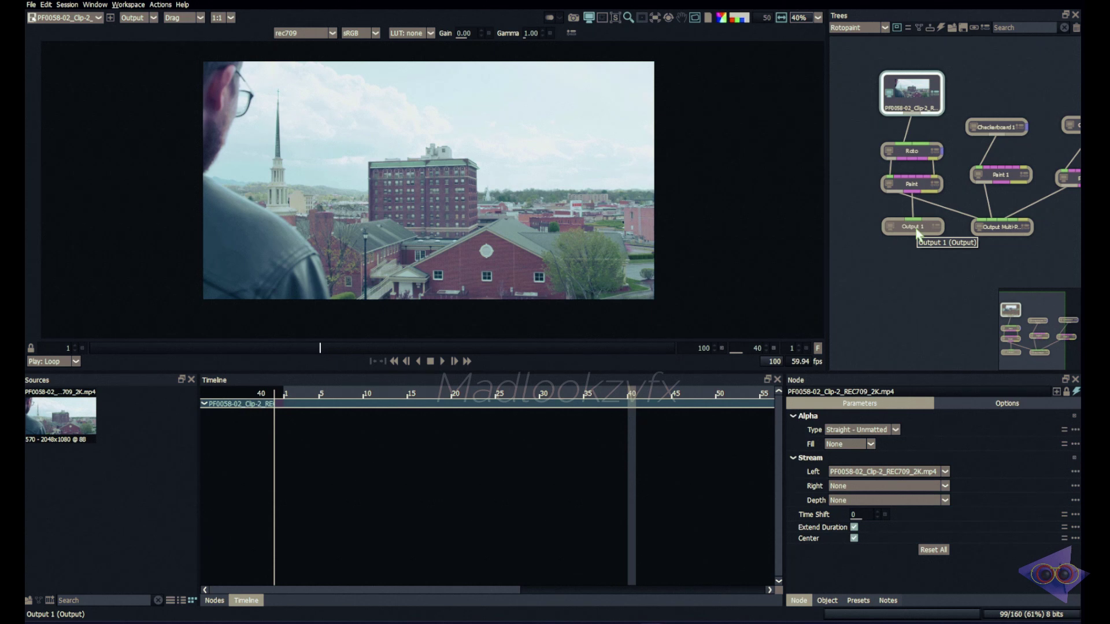